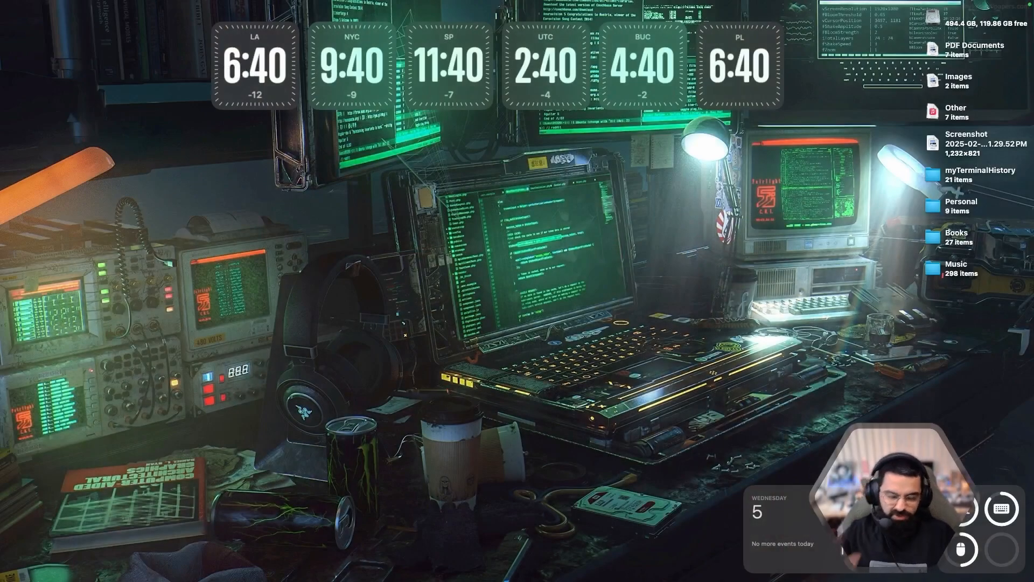
- Switch to the desktop space showing the Bunnyshell Amin-Express environment
{"action": "key", "text": "ctrl+Right"}
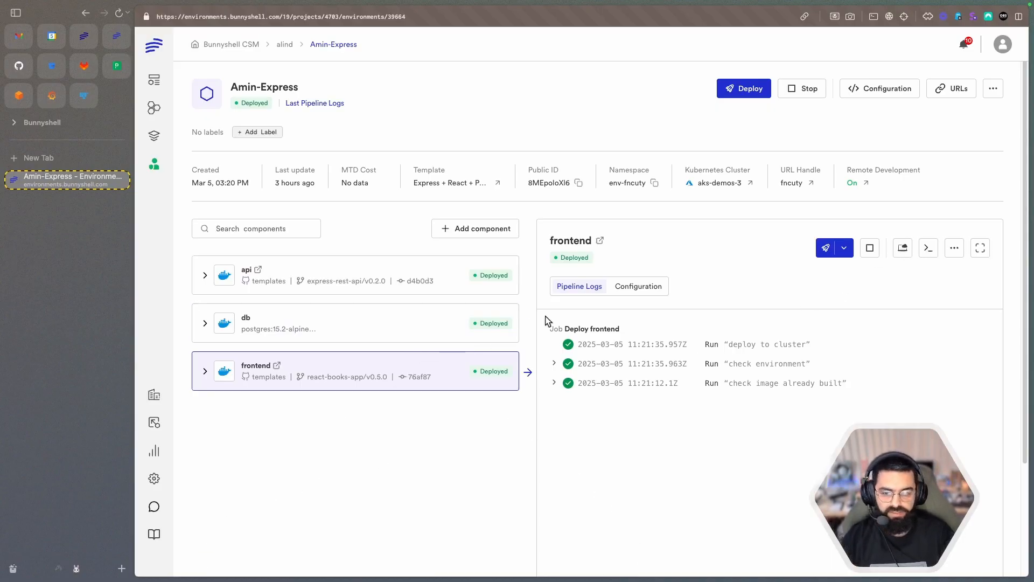
- Copy the frontend component's remote development command and switch to the iTerm2 space
{"action": "left_click", "coordinate": [927, 248]}
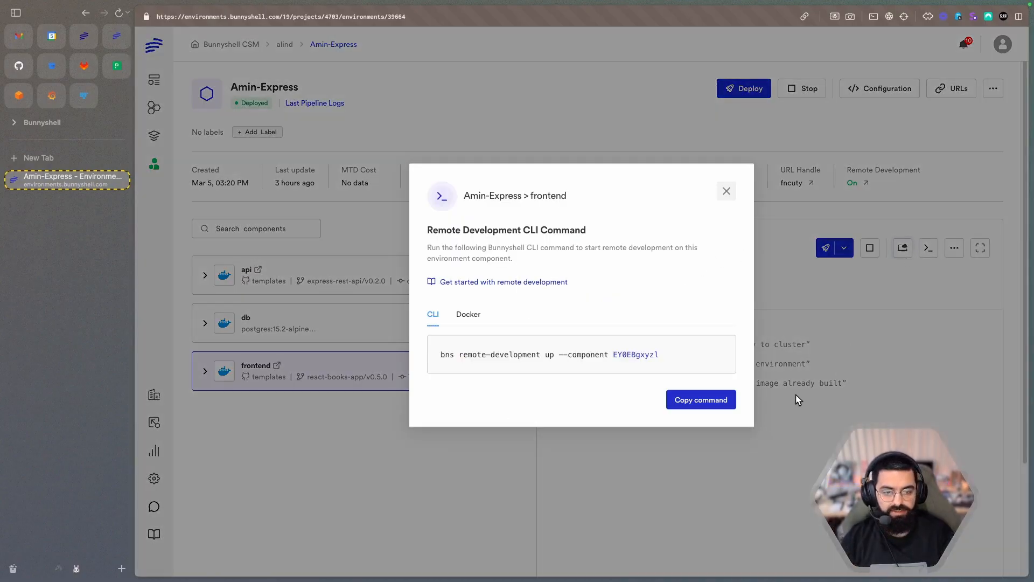
{"action": "left_click", "coordinate": [701, 400]}
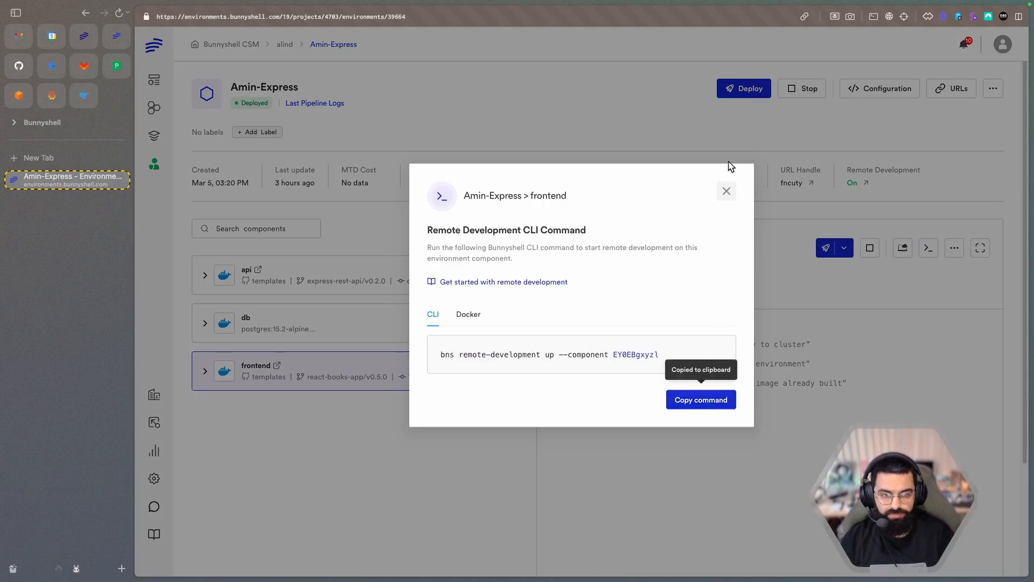
{"action": "key", "text": "Escape"}
{"action": "key", "text": "ctrl+Left"}
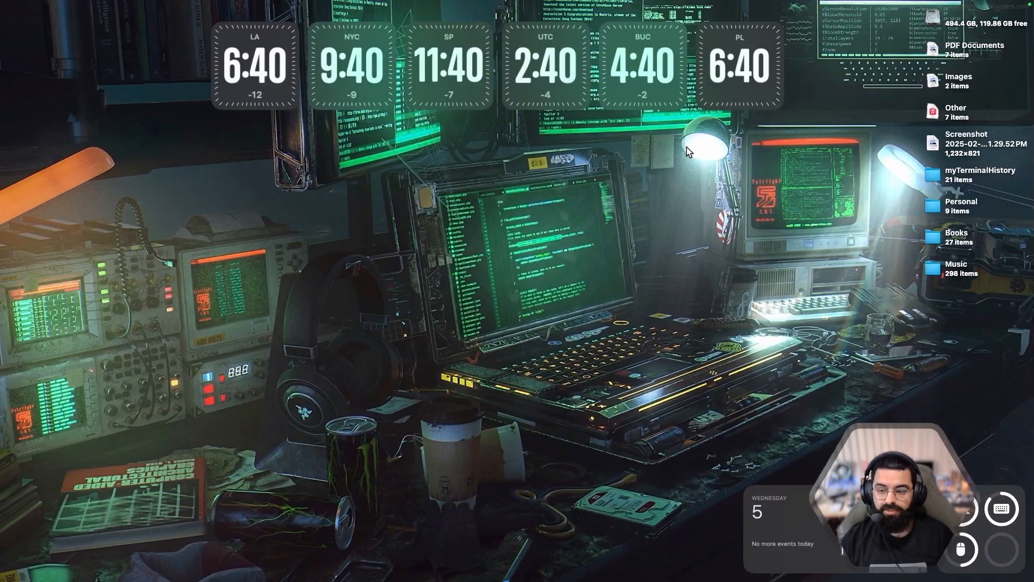
{"action": "key", "text": "ctrl+Left"}
- Run the frontend bns remote-development command with --profile eaas in the frontend pane
{"action": "left_click", "coordinate": [619, 372]}
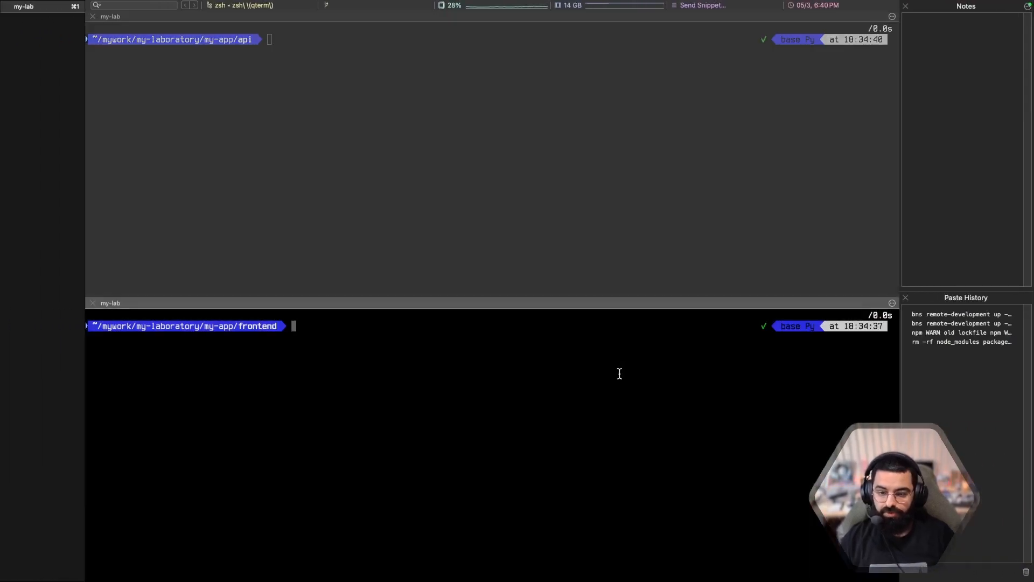
{"action": "type", "text": "bns remote-development up --component EY0EBgxyzl"}
{"action": "type", "text": "-"}
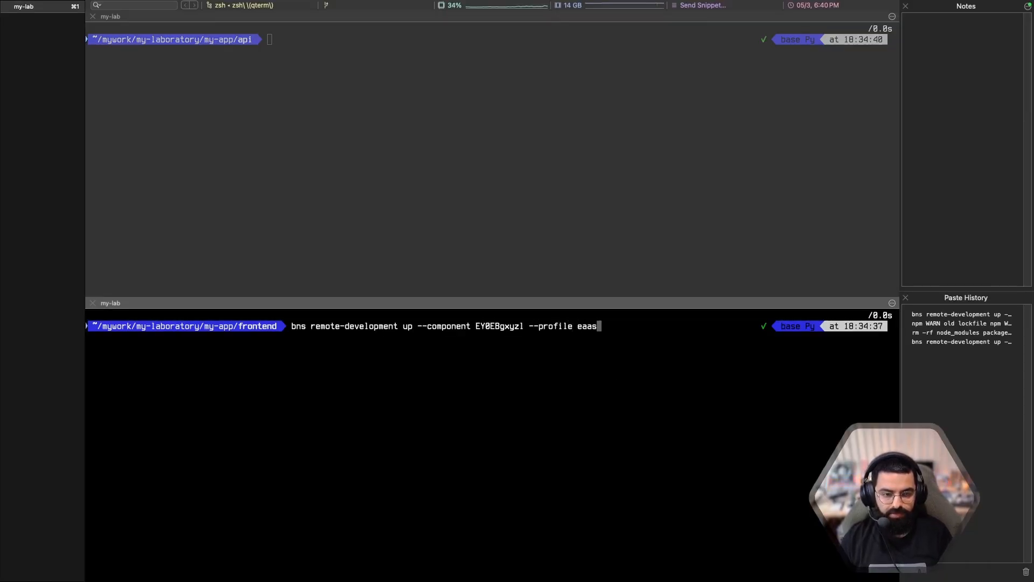
{"action": "key", "text": "Return"}
- Copy the api component's remote development command from Bunnyshell and return to the terminal
{"action": "key", "text": "ctrl+Right"}
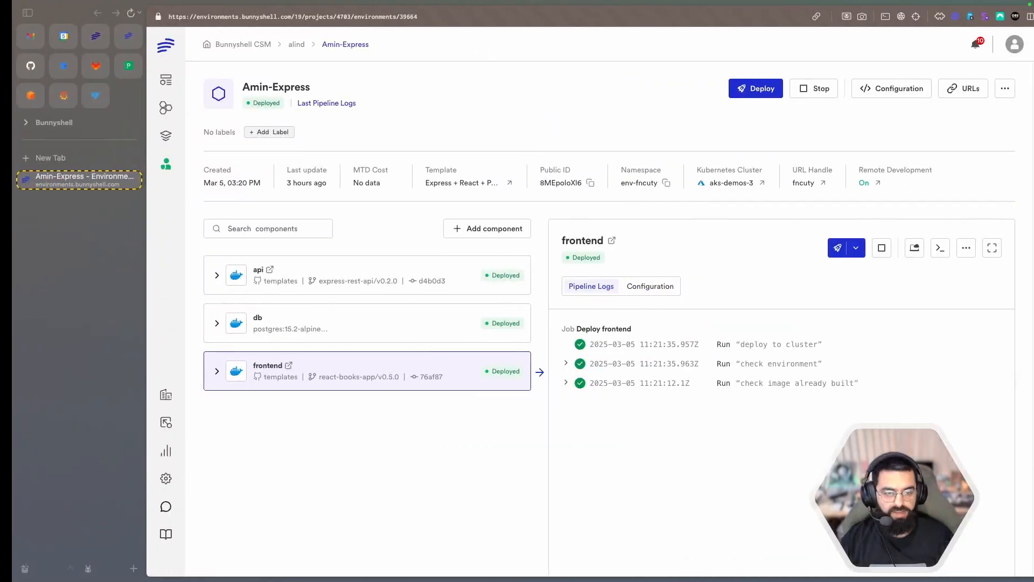
{"action": "left_click", "coordinate": [477, 275]}
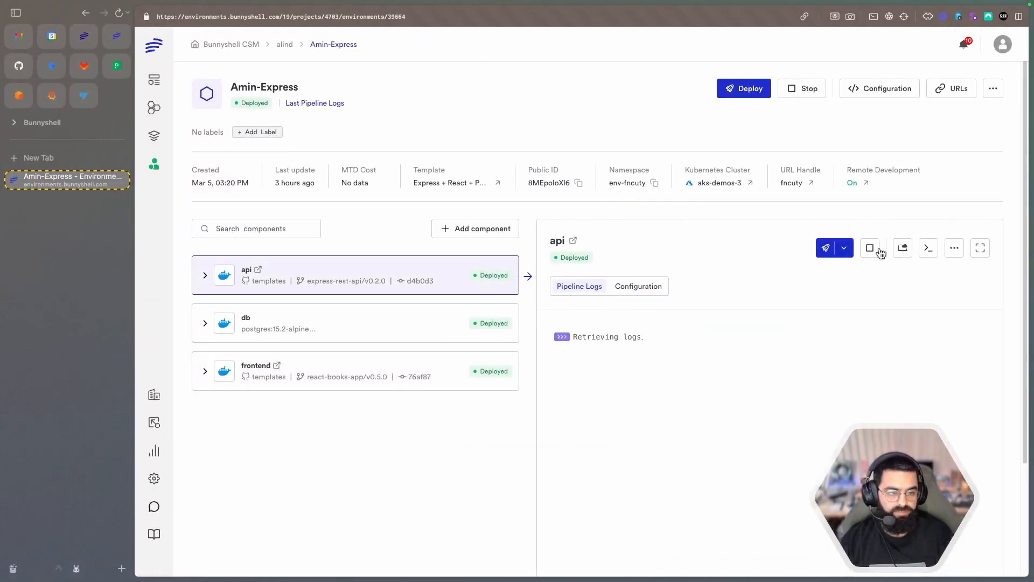
{"action": "left_click", "coordinate": [904, 249]}
{"action": "left_click", "coordinate": [687, 402]}
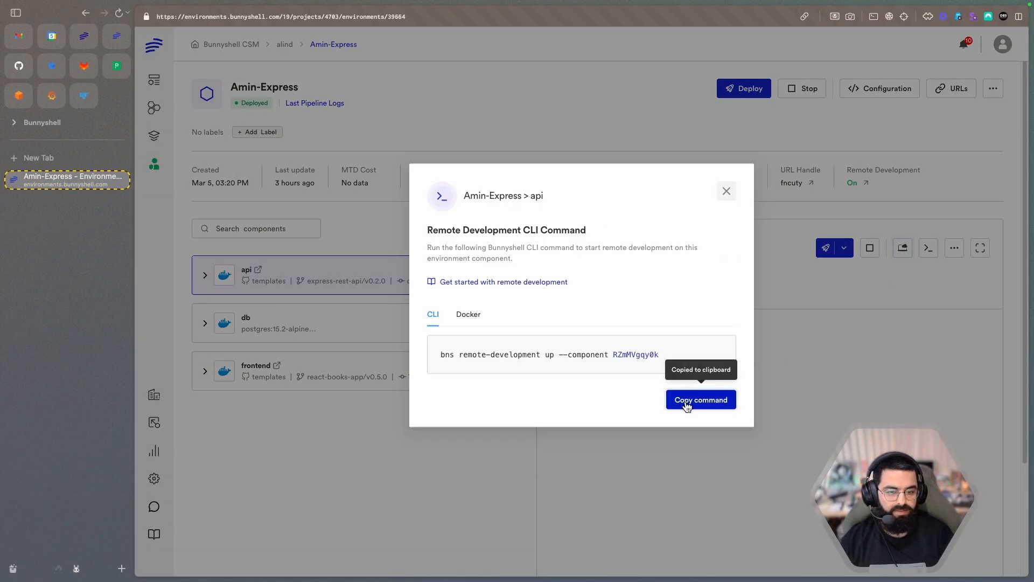
{"action": "key", "text": "ctrl+Left"}
{"action": "key", "text": "ctrl+Left"}
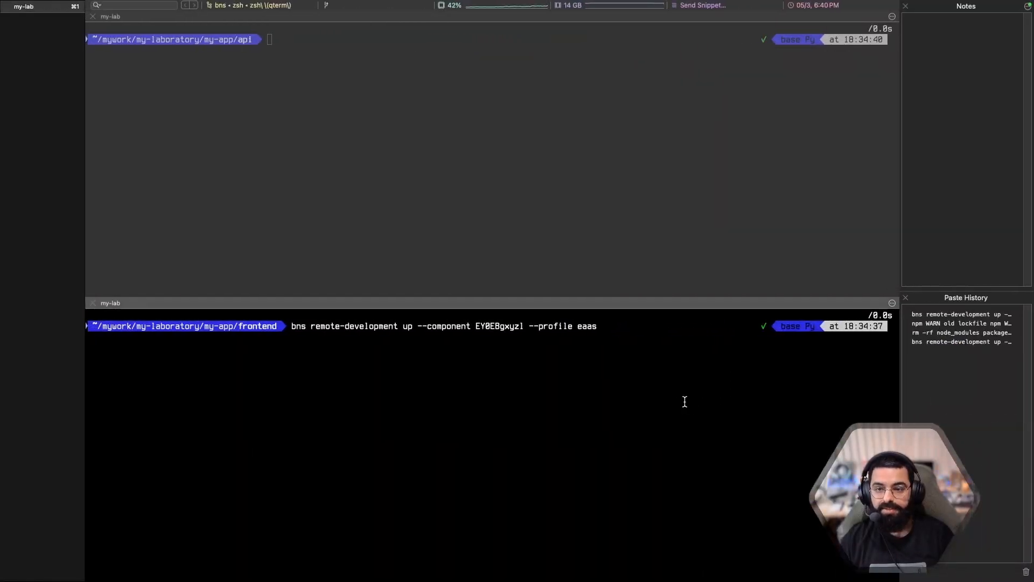
- Run the api remote-development command with --profile eaas and close the Bunnyshell command dialog
{"action": "left_click", "coordinate": [518, 161]}
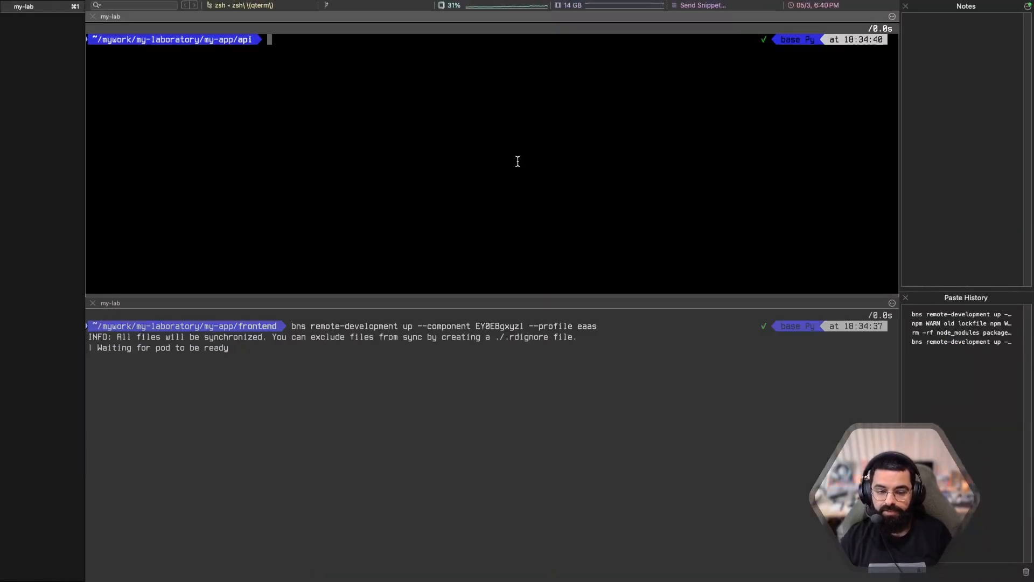
{"action": "type", "text": "ls"}
{"action": "key", "text": "Return"}
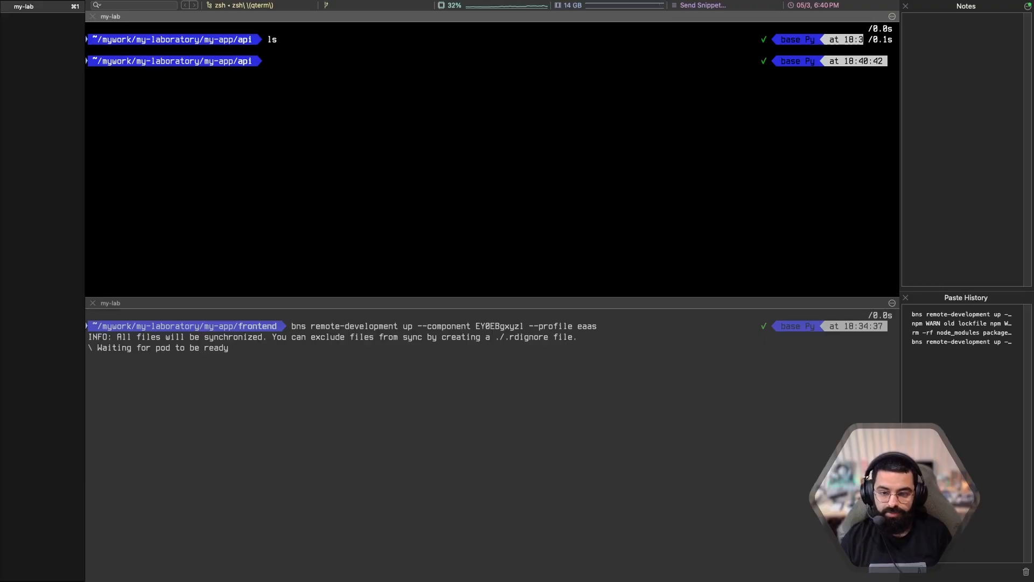
{"action": "key", "text": "super+v"}
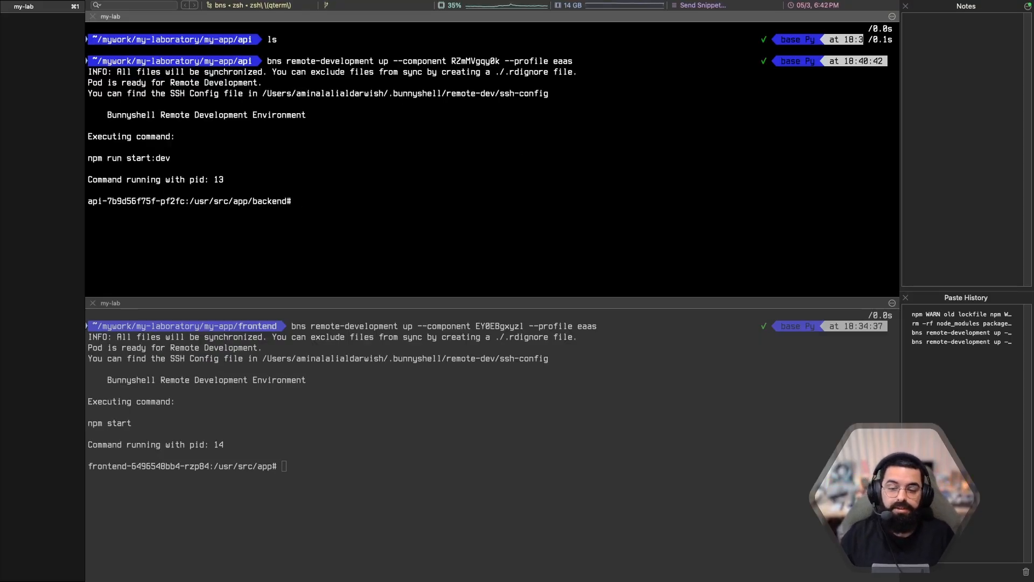
{"action": "key", "text": "ctrl+Right"}
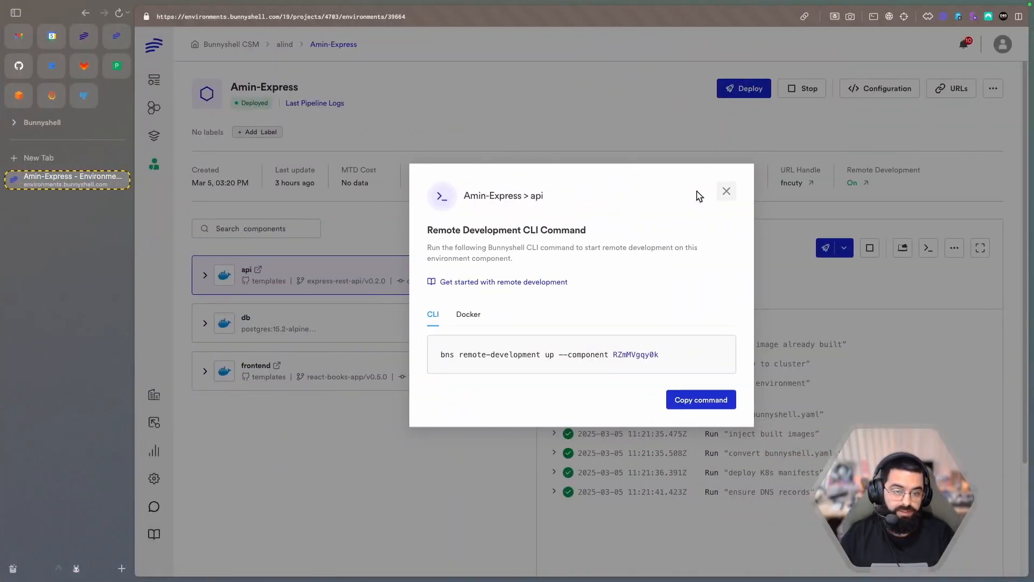
{"action": "left_click", "coordinate": [725, 192]}
- Launch Cursor from Spotlight search
{"action": "key", "text": "super+space"}
{"action": "type", "text": "cursor"}
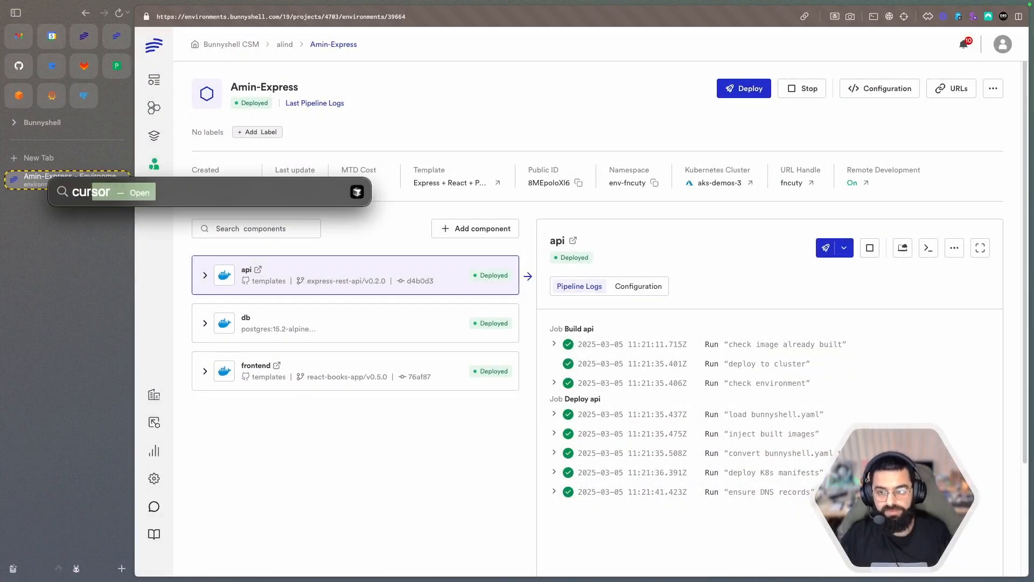
{"action": "key", "text": "Return"}
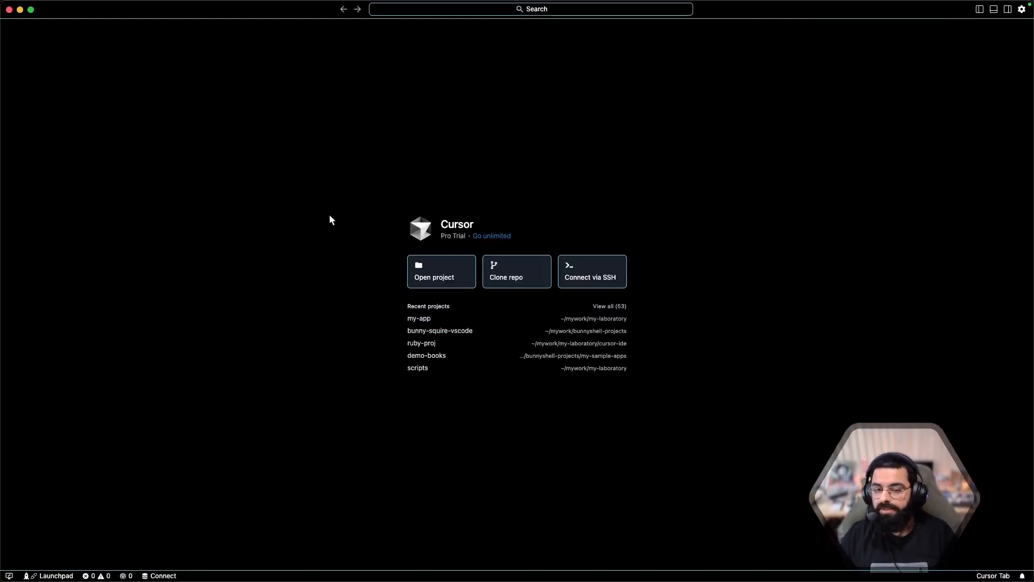
- Open the my-app folder inside my-laboratory as the Cursor workspace
{"action": "key", "text": "super+o"}
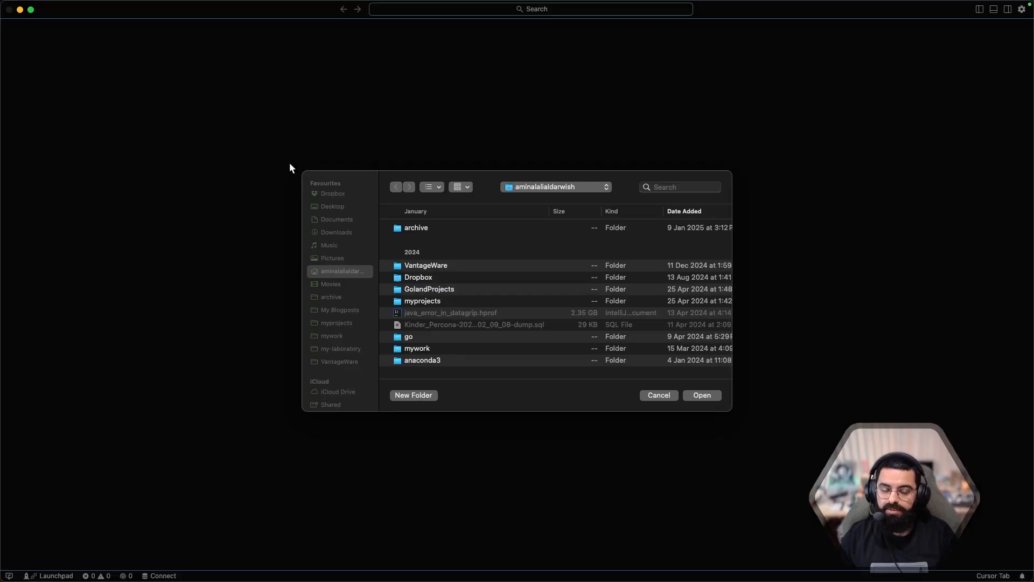
{"action": "left_click", "coordinate": [346, 346]}
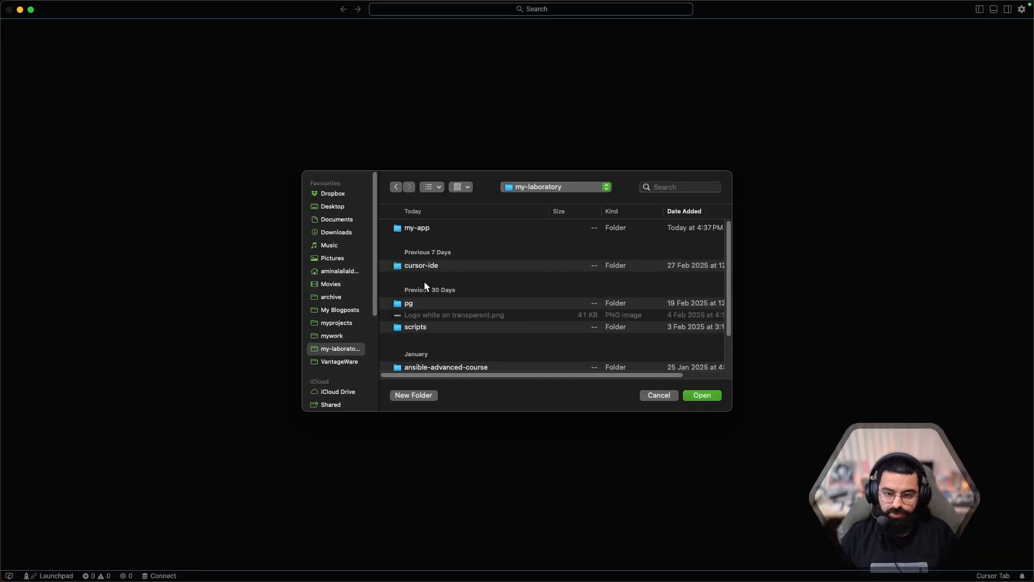
{"action": "left_click", "coordinate": [416, 229]}
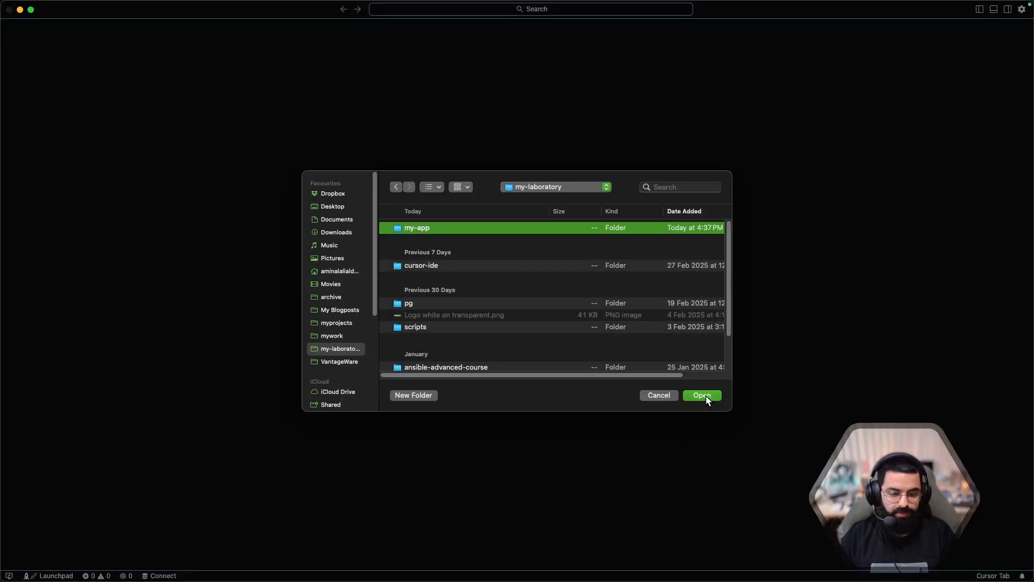
{"action": "left_click", "coordinate": [707, 398]}
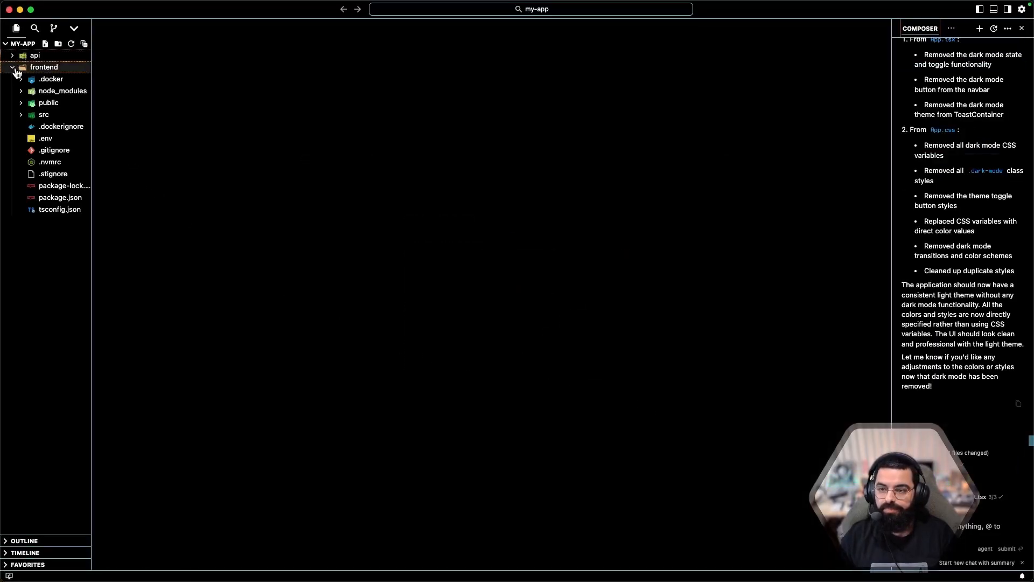
- Browse the api and frontend folders in the Explorer, then switch to the Arc browser
{"action": "left_click", "coordinate": [12, 57]}
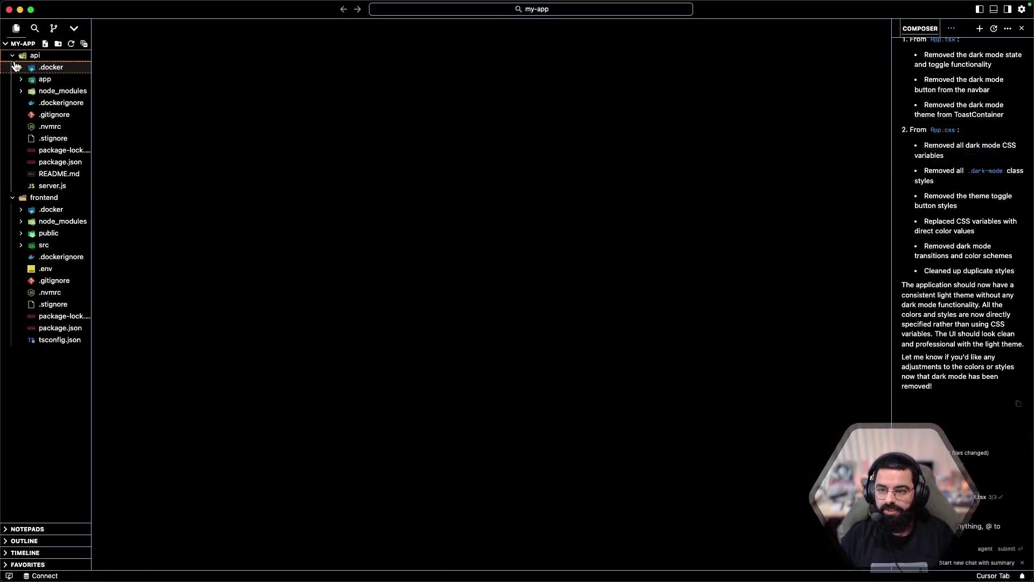
{"action": "left_click", "coordinate": [43, 197]}
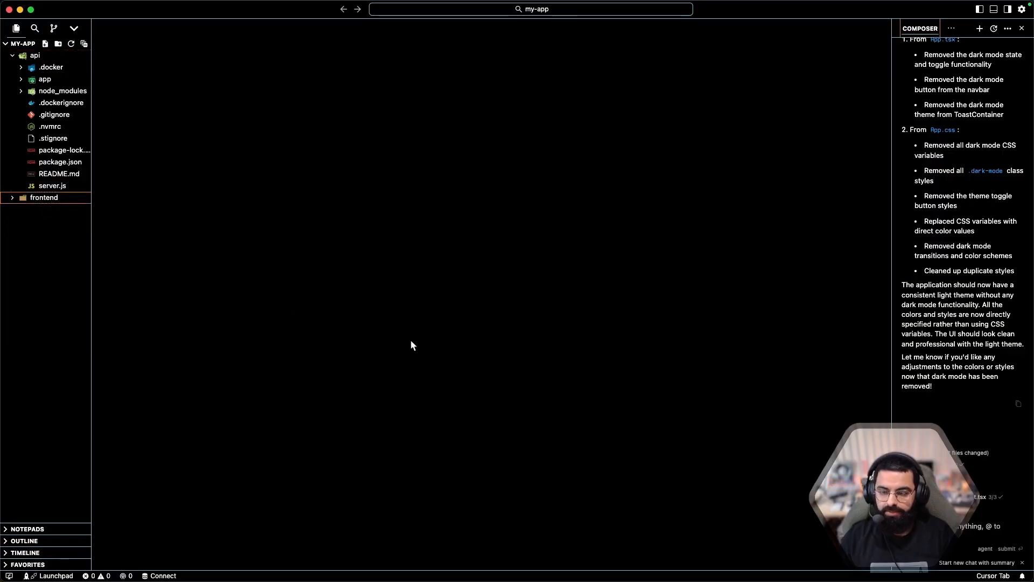
{"action": "key", "text": "super+Tab"}
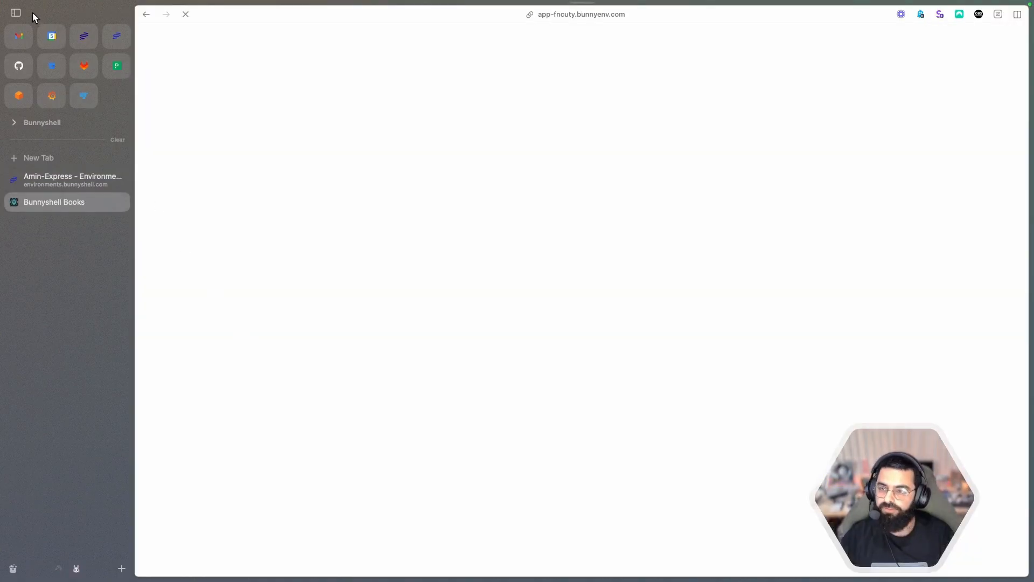
- Combine Arc and Cursor into one split-view space via Mission Control
{"action": "key", "text": "ctrl+Up"}
{"action": "key", "text": "ctrl+Up"}
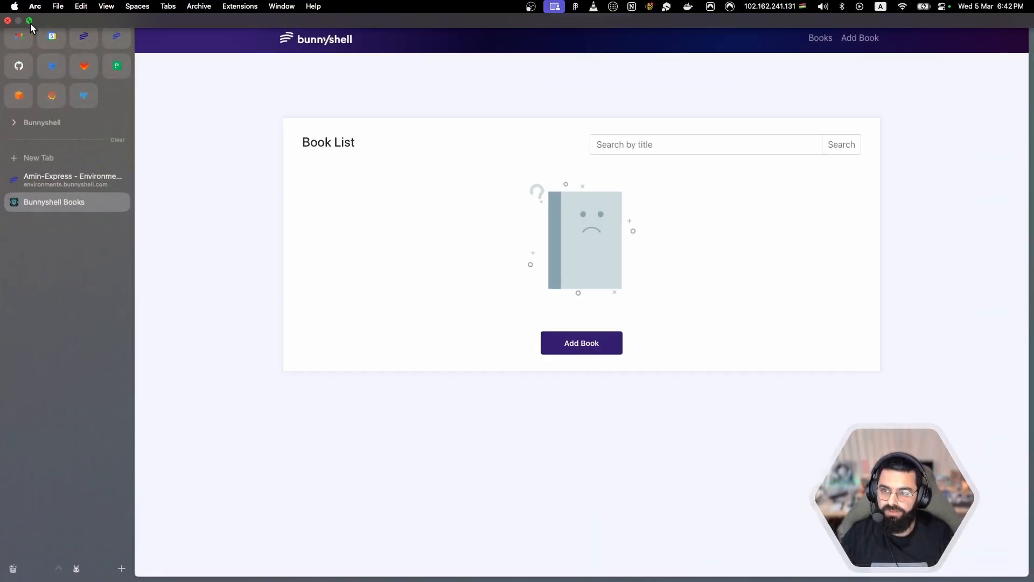
{"action": "left_click", "coordinate": [30, 21]}
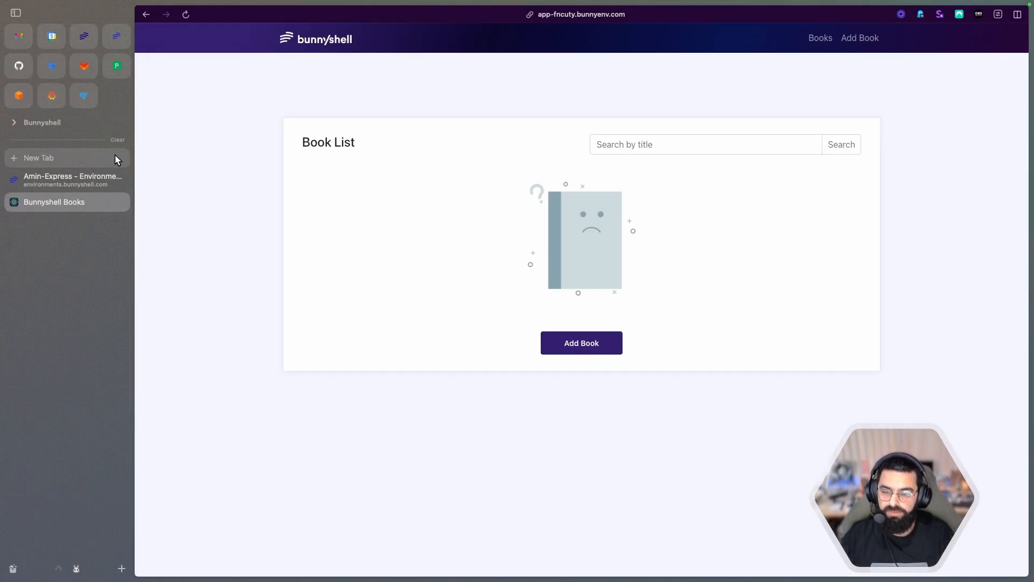
{"action": "key", "text": "super+Tab"}
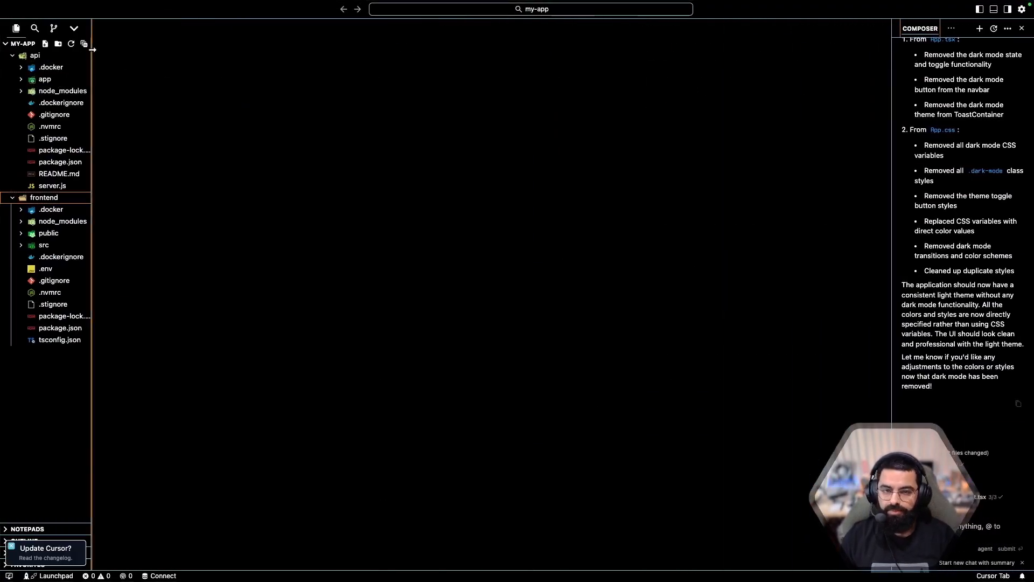
{"action": "key", "text": "ctrl+Up"}
{"action": "left_click_drag", "start_coordinate": [566, 37], "coordinate": [692, 42]}
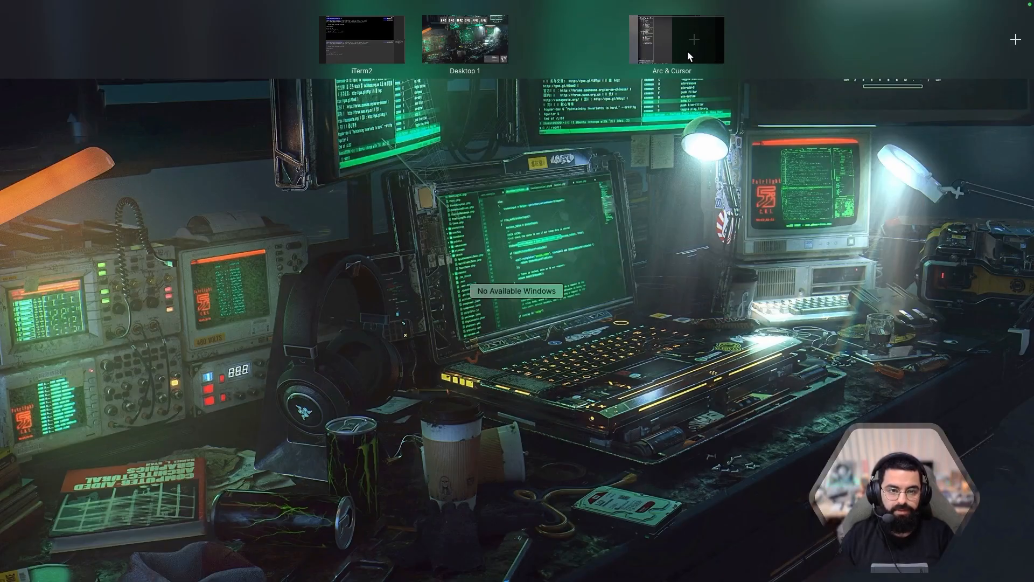
- Enter the split space, hide Arc's tab sidebar and focus Cursor's Composer
{"action": "left_click", "coordinate": [629, 44]}
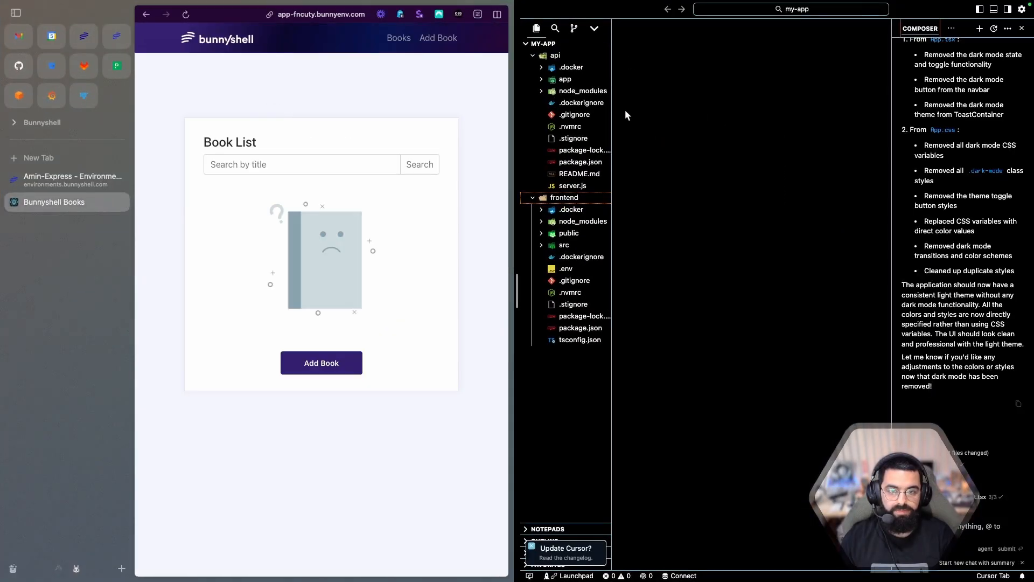
{"action": "left_click", "coordinate": [15, 13]}
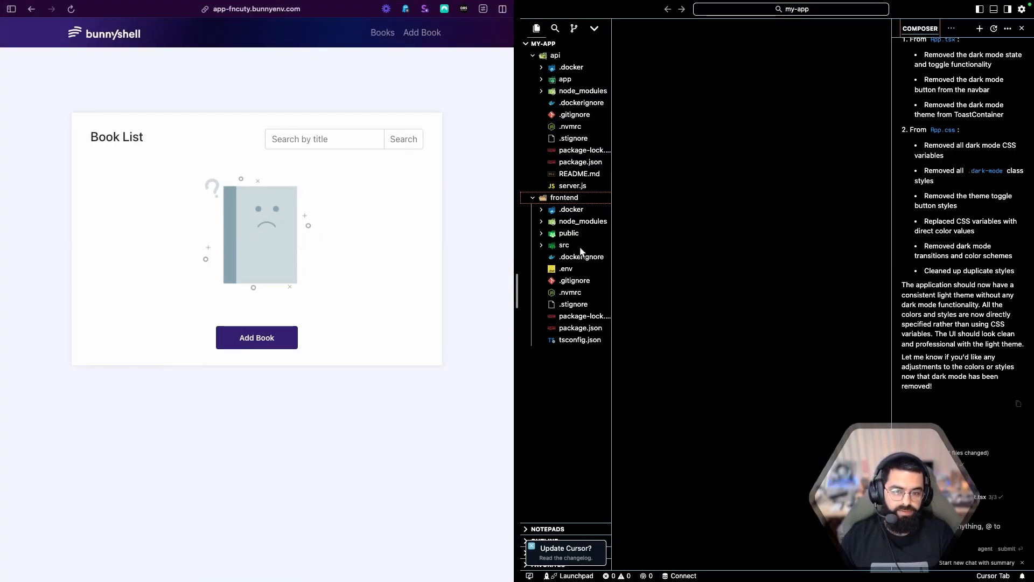
{"action": "left_click", "coordinate": [986, 444]}
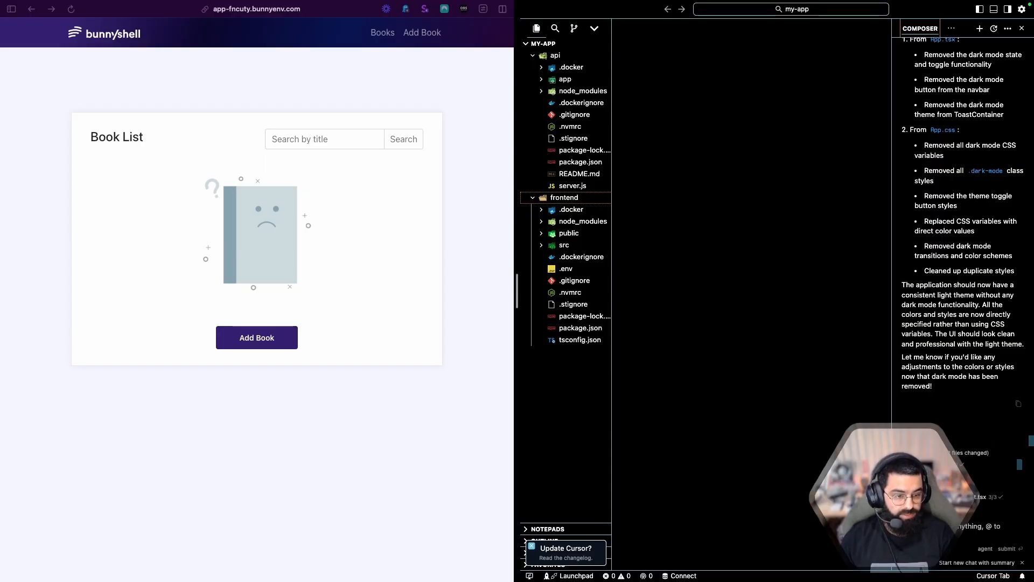
{"action": "type", "text": "@f"}
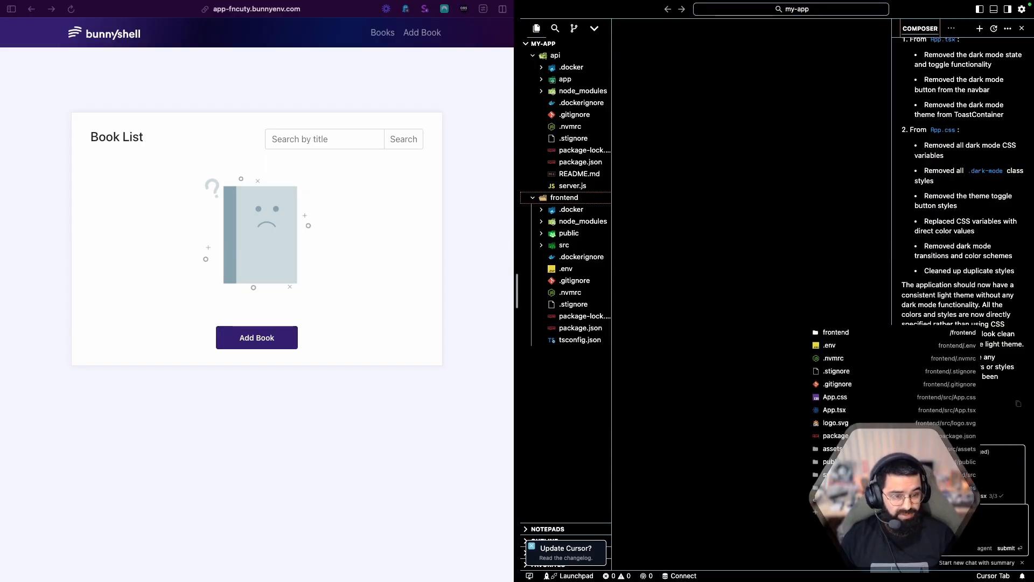
- Draft a multi-line Composer request referencing frontend files via @ mentions
{"action": "key", "text": "Escape"}
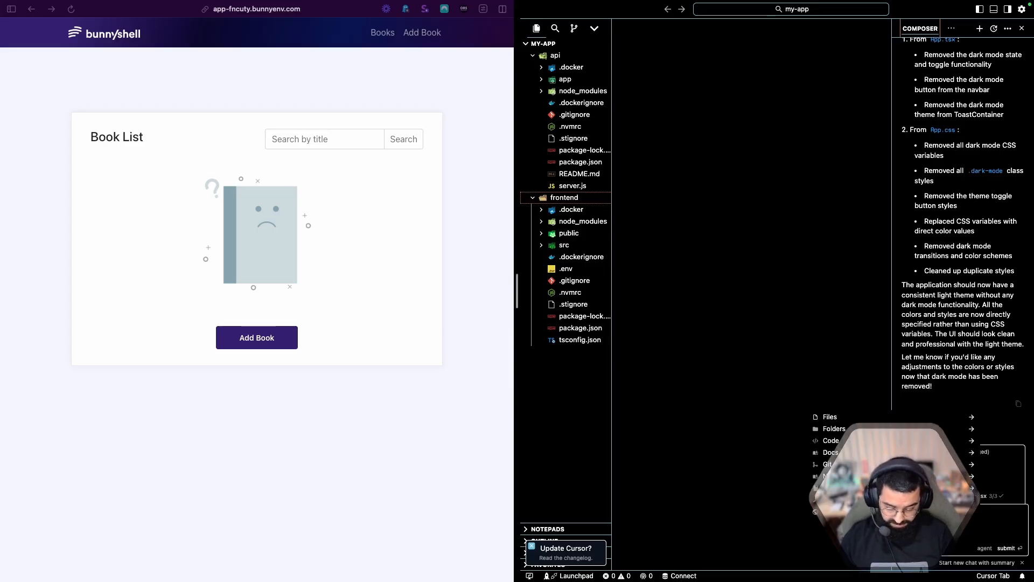
{"action": "type", "text": "@a"}
{"action": "key", "text": "Return"}
{"action": "key", "text": "shift+Return"}
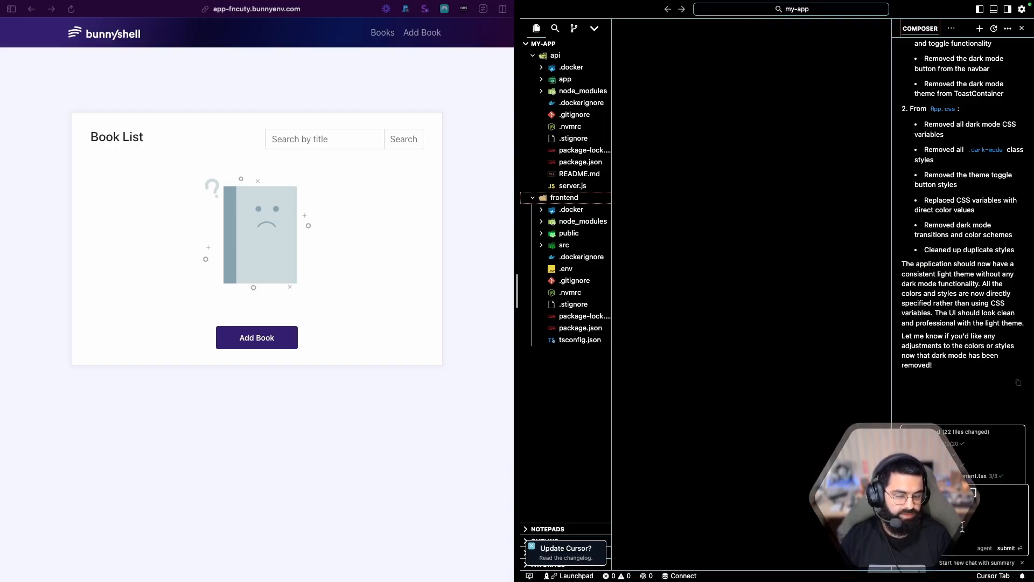
{"action": "key", "text": "shift+Return"}
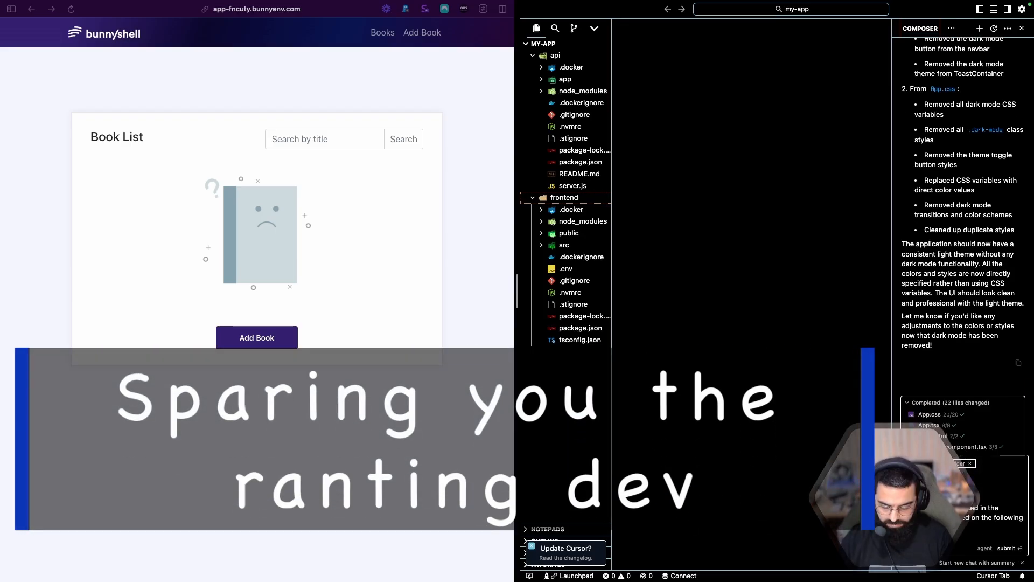
{"action": "key", "text": "shift+Return"}
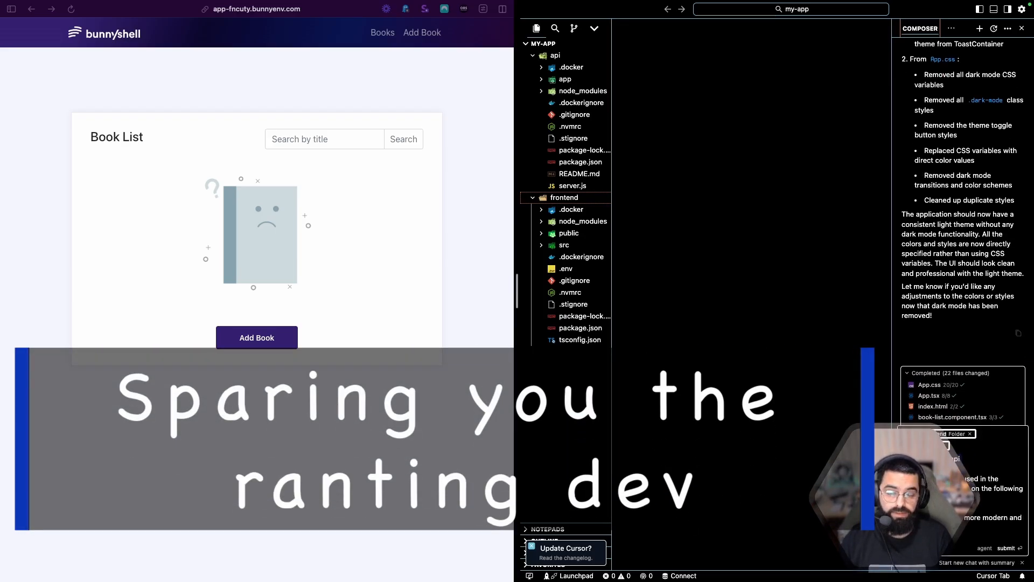
{"action": "type", "text": "@api"}
{"action": "key", "text": "Return"}
{"action": "key", "text": "Return"}
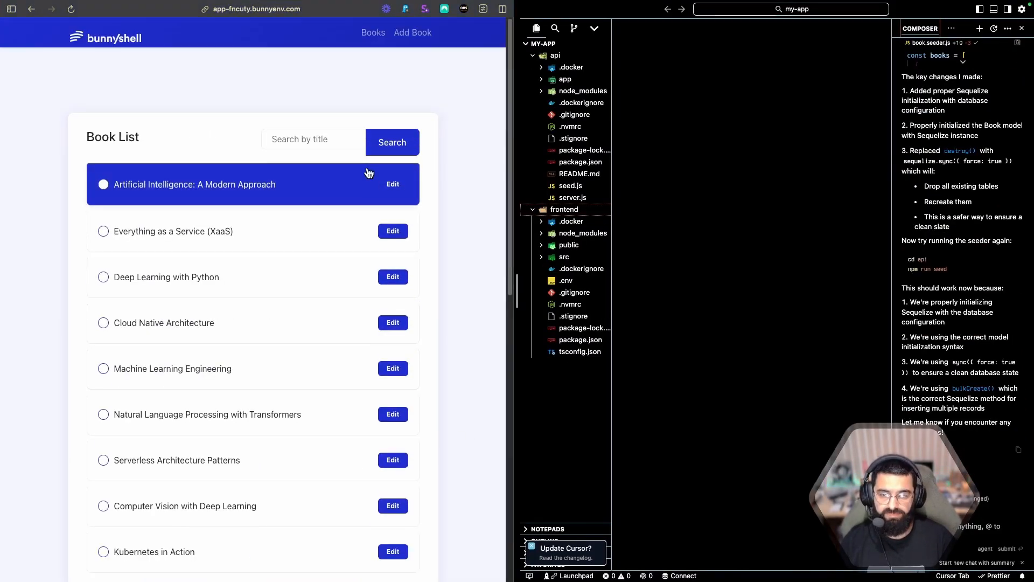
{"action": "type", "text": "the search bar"}
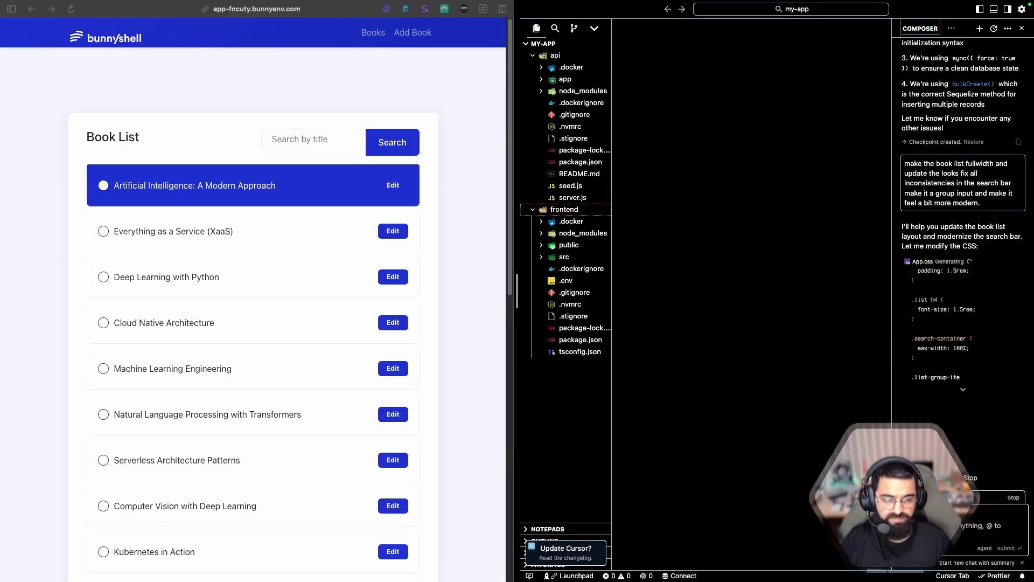
- Widen the browser half to show the restyled full-width Book List
{"action": "left_click_drag", "start_coordinate": [514, 307], "coordinate": [633, 307]}
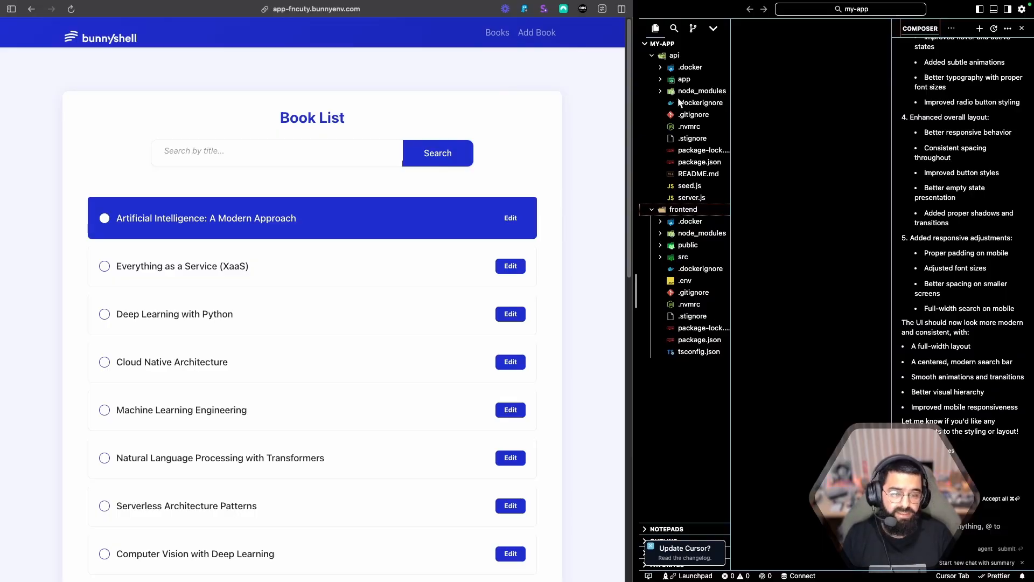
{"action": "scroll", "coordinate": [478, 169], "scroll_direction": "down", "scroll_amount": 2}
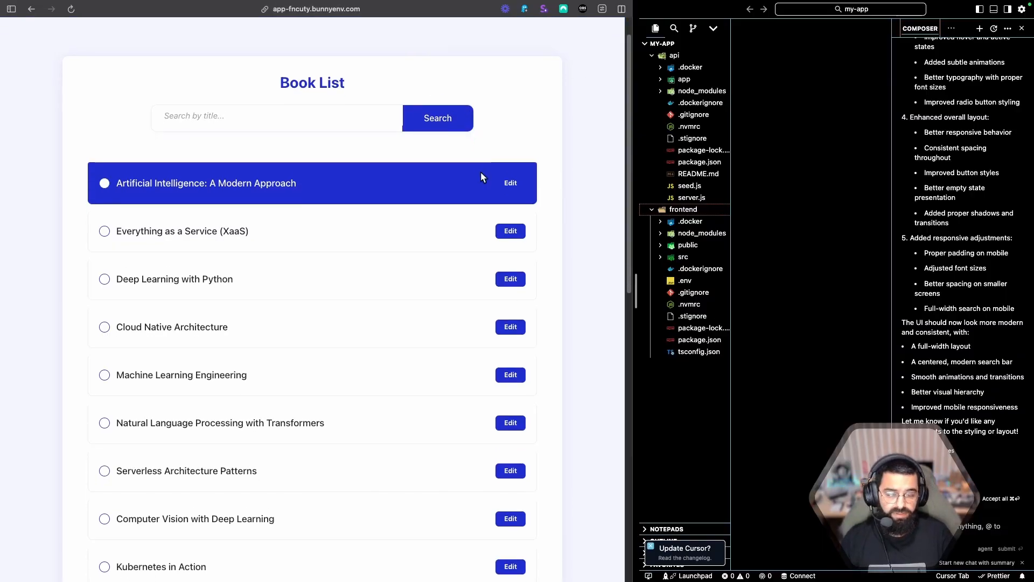
{"action": "scroll", "coordinate": [477, 169], "scroll_direction": "up", "scroll_amount": 2}
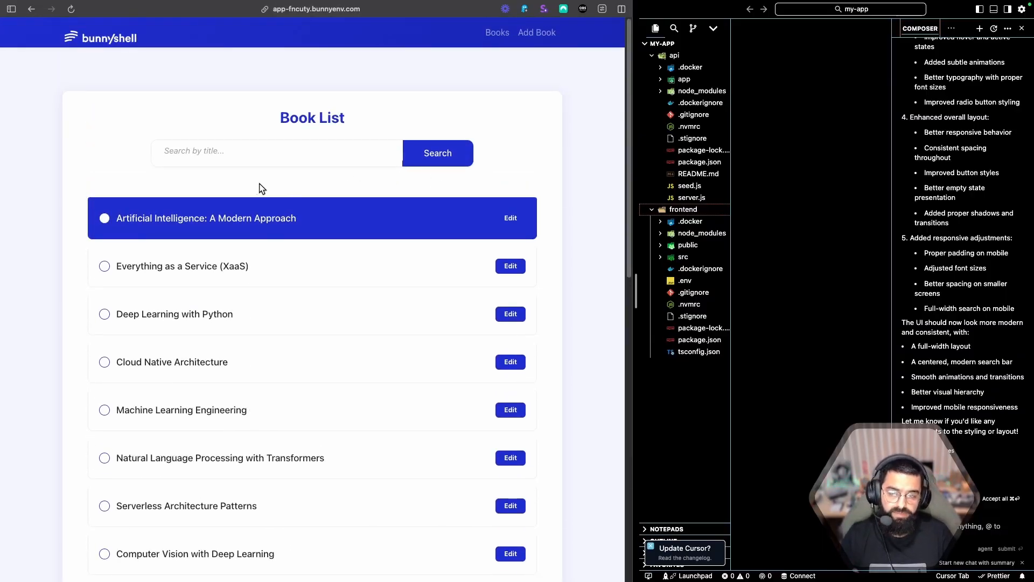
- Return to the Amin-Express environment page showing api, db and frontend deployed
{"action": "mouse_move", "coordinate": [2, 182]}
{"action": "left_click", "coordinate": [34, 182]}
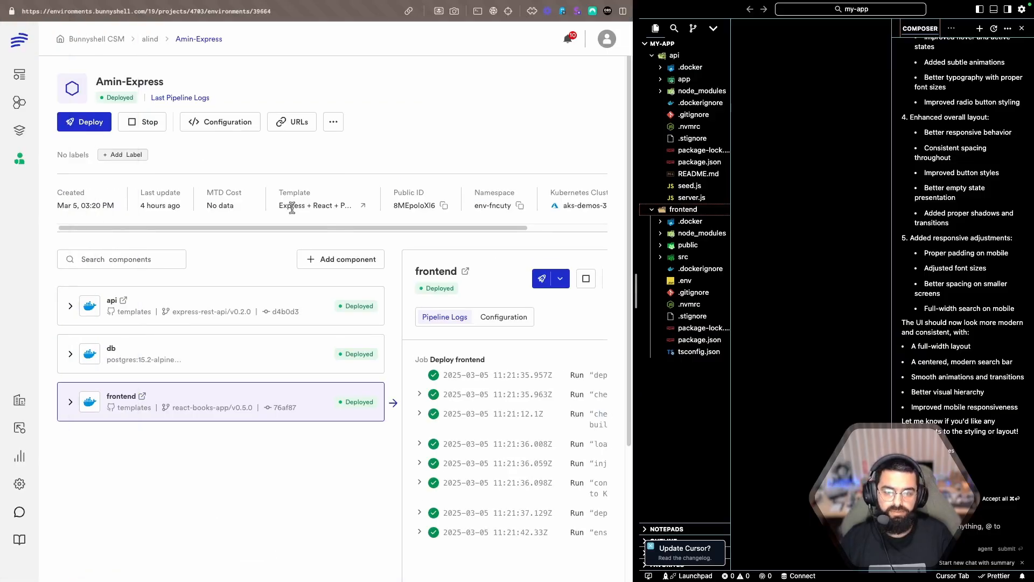